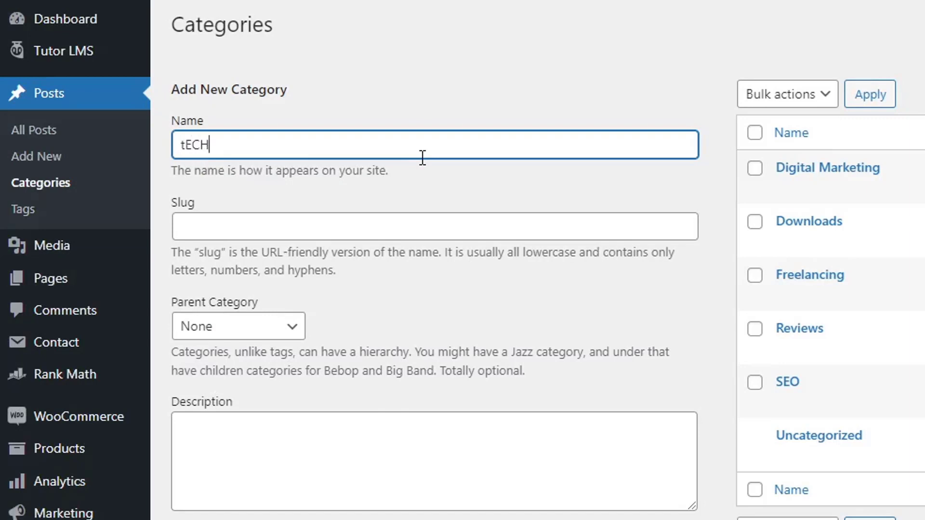
Create a new post category named Tech with no parent category
{"action": "key", "text": "ctrl+a"}
{"action": "type", "text": "T"}
{"action": "scroll", "coordinate": [240, 487], "scroll_direction": "down", "scroll_amount": 3}
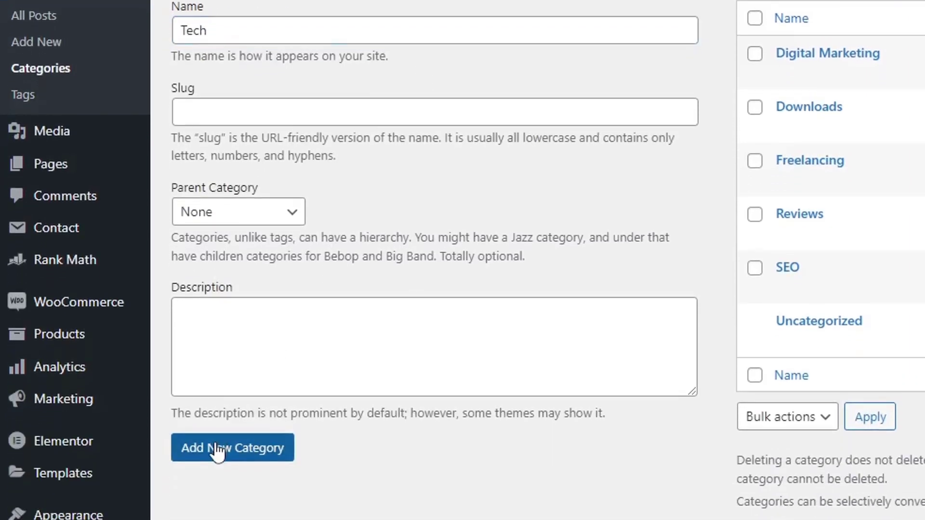
{"action": "left_click", "coordinate": [218, 449]}
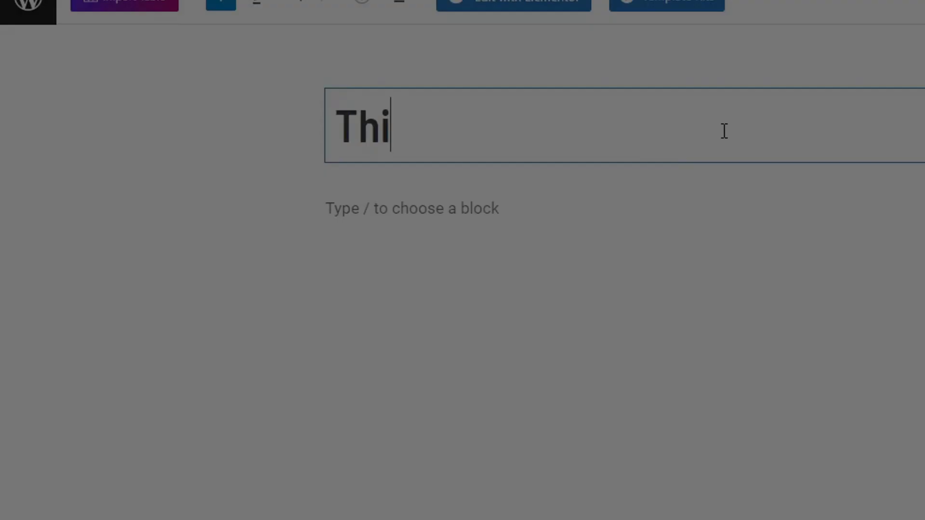
Title the new post "This is a tech post" and move on to its first body block
{"action": "type", "text": "s i"}
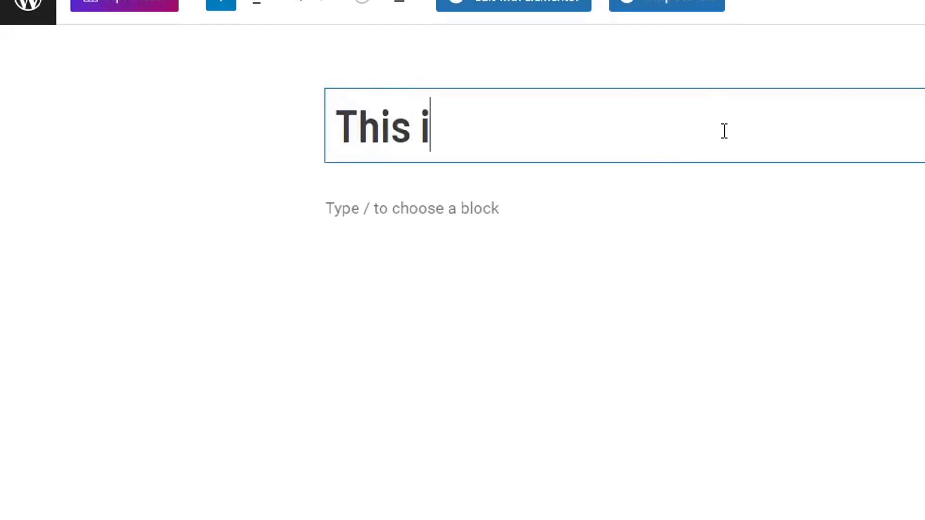
{"action": "type", "text": "s a tech post"}
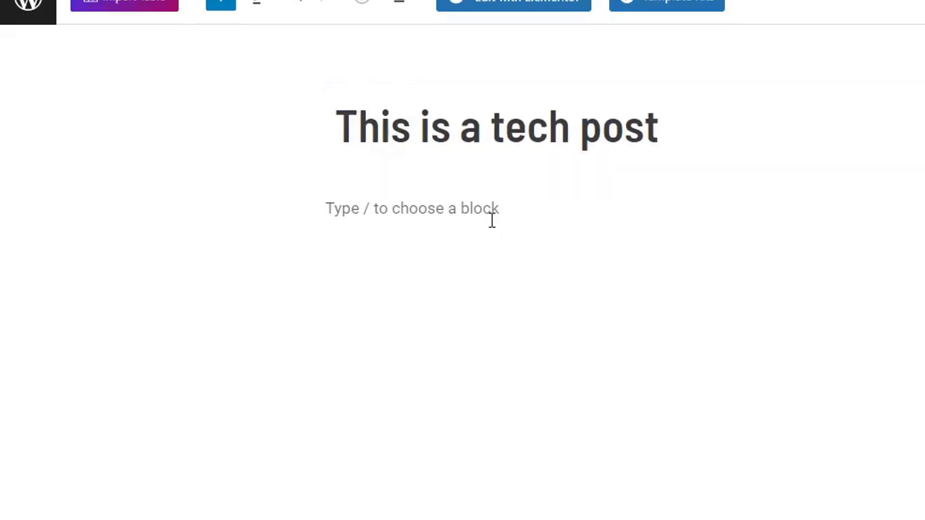
{"action": "left_click", "coordinate": [472, 208]}
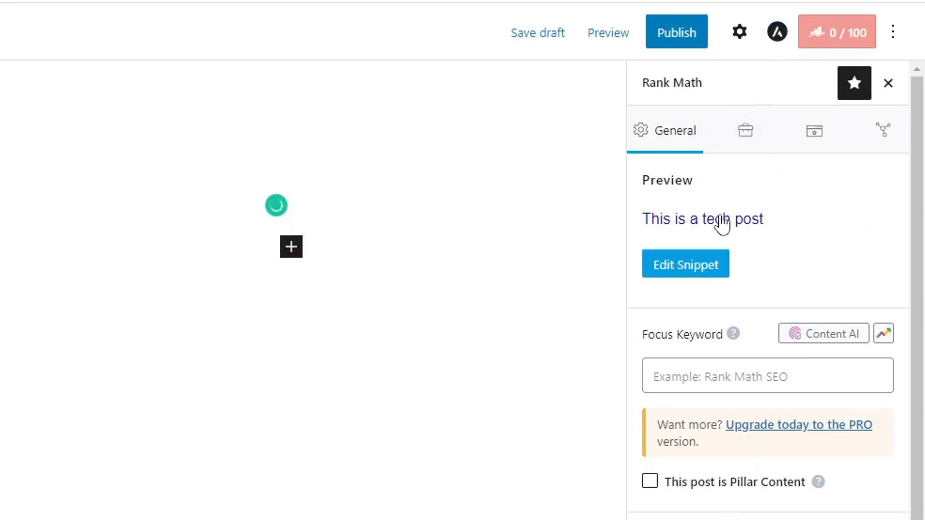
Assign the post to the Tech category in the post settings
{"action": "left_click", "coordinate": [736, 33]}
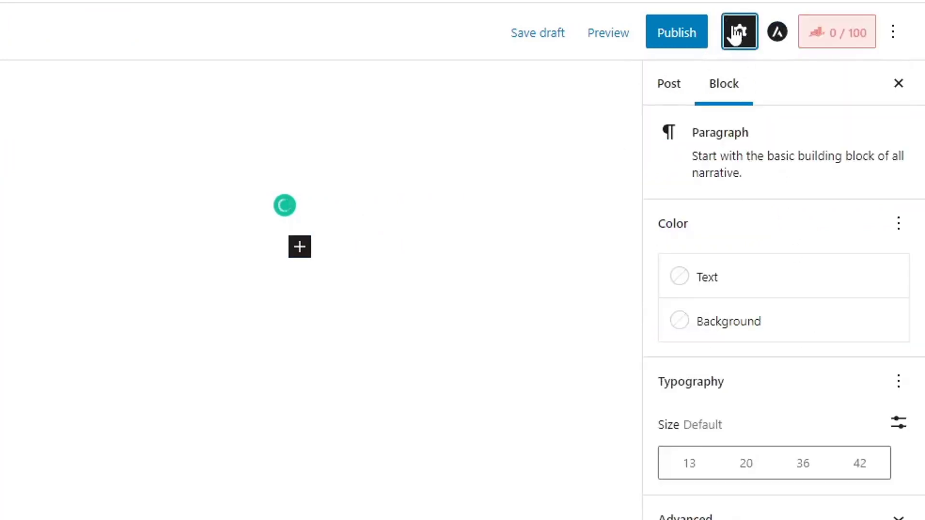
{"action": "left_click", "coordinate": [672, 96]}
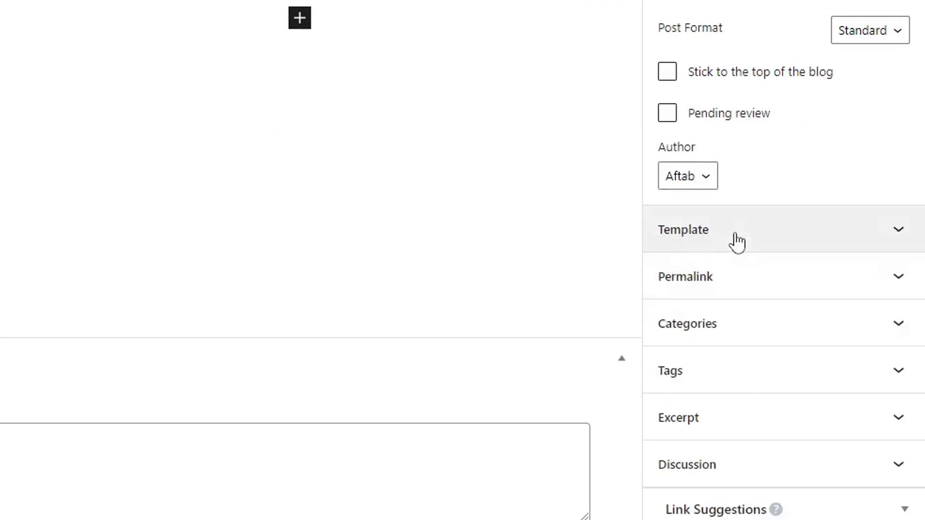
{"action": "left_click", "coordinate": [736, 332]}
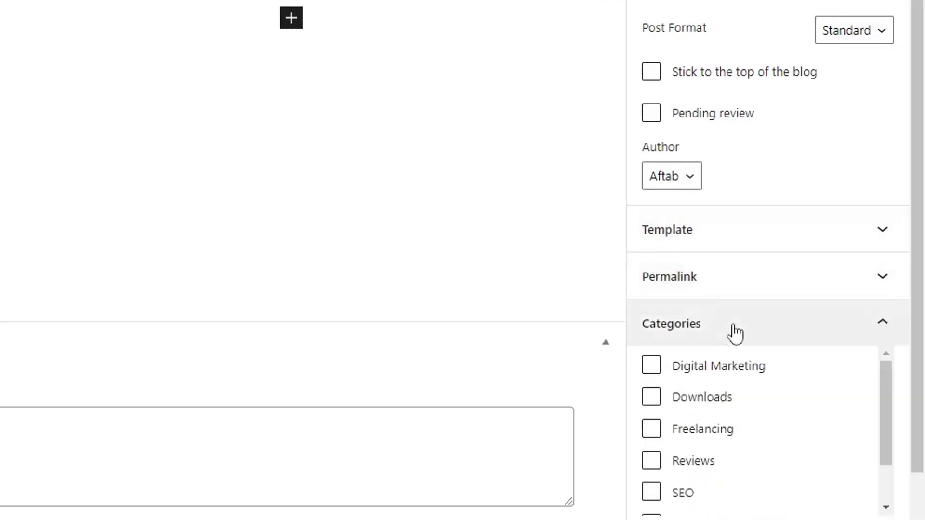
{"action": "scroll", "coordinate": [732, 325], "scroll_direction": "down", "scroll_amount": 4}
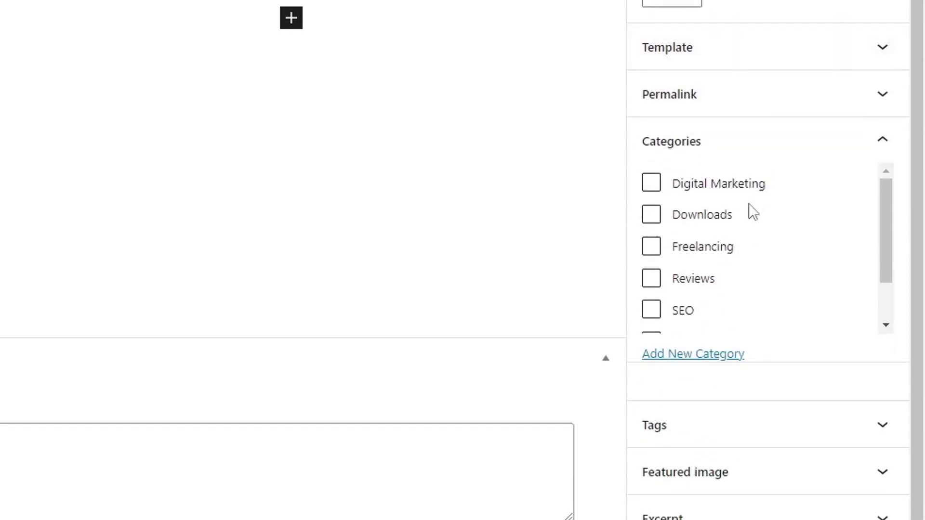
{"action": "scroll", "coordinate": [748, 204], "scroll_direction": "down", "scroll_amount": 2}
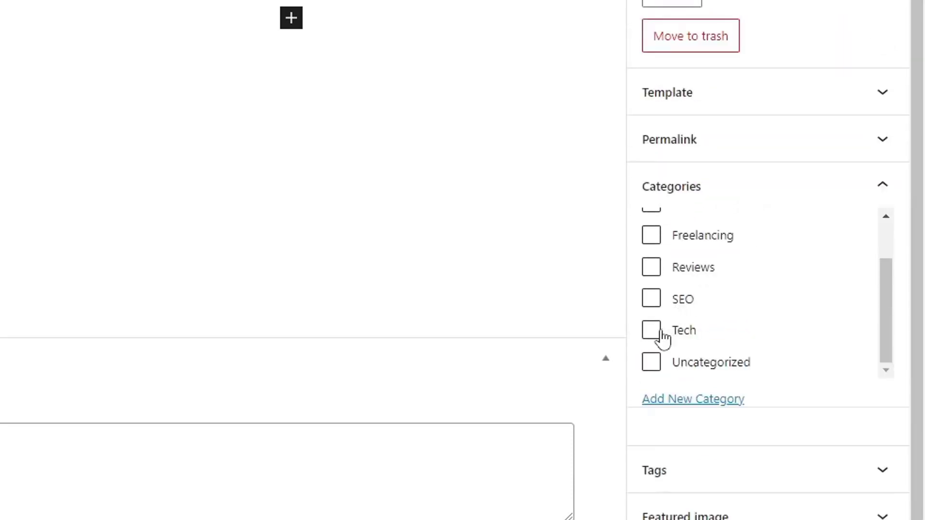
{"action": "left_click", "coordinate": [662, 333]}
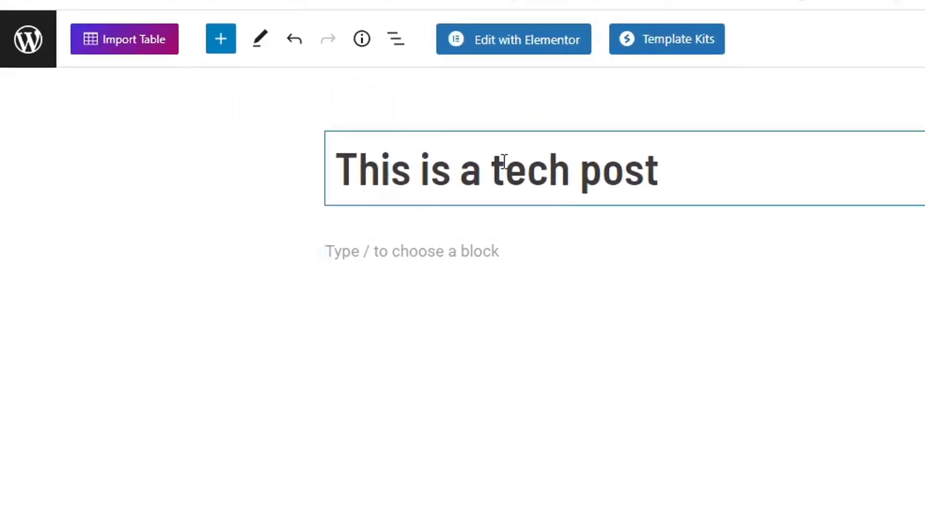
Leave the post editor and open the site's menu management page
{"action": "left_click", "coordinate": [29, 48]}
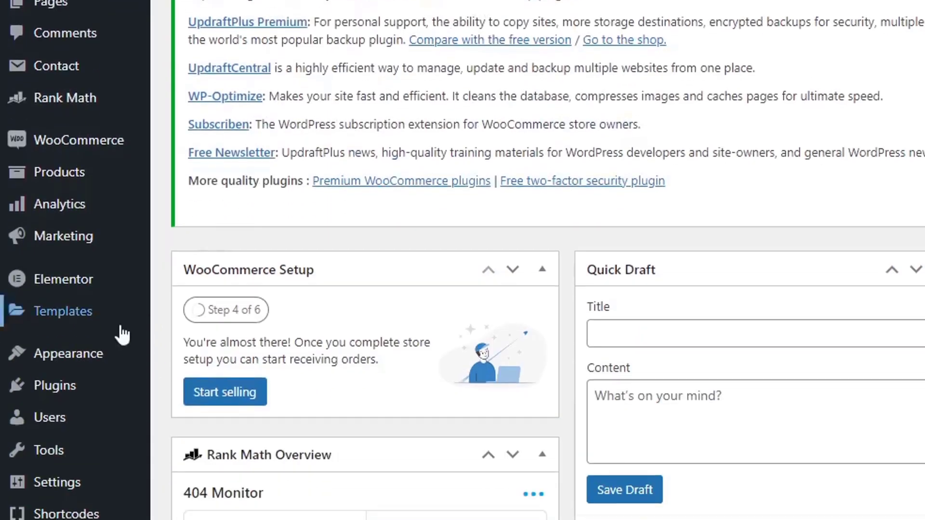
{"action": "mouse_move", "coordinate": [100, 317]}
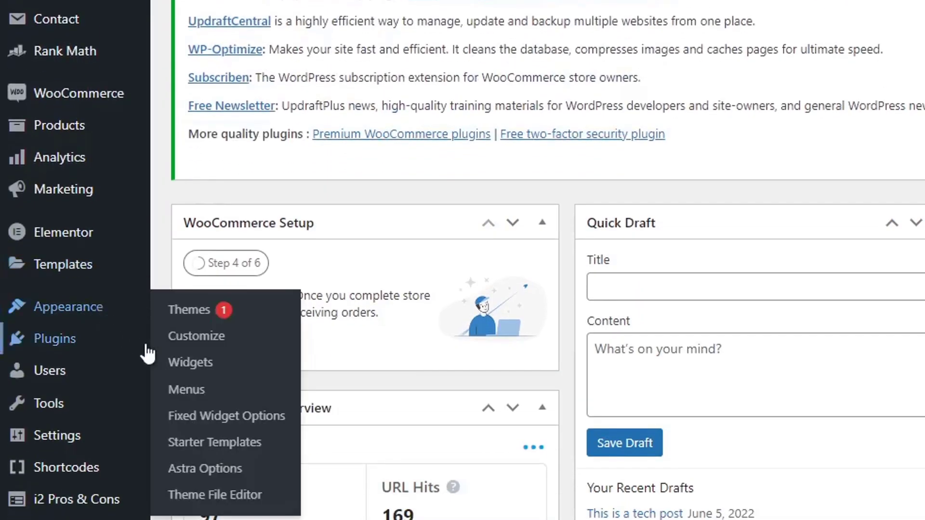
{"action": "left_click", "coordinate": [191, 386]}
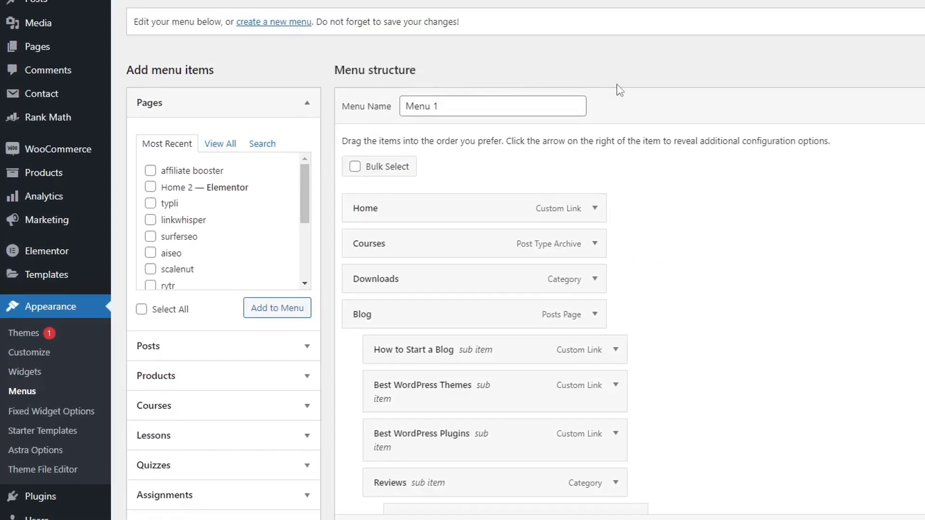
Examine the structure of Menu 1, including the sub items nested under Blog and its categories
{"action": "scroll", "coordinate": [618, 87], "scroll_direction": "down", "scroll_amount": 3}
{"action": "scroll", "coordinate": [618, 95], "scroll_direction": "down", "scroll_amount": 2}
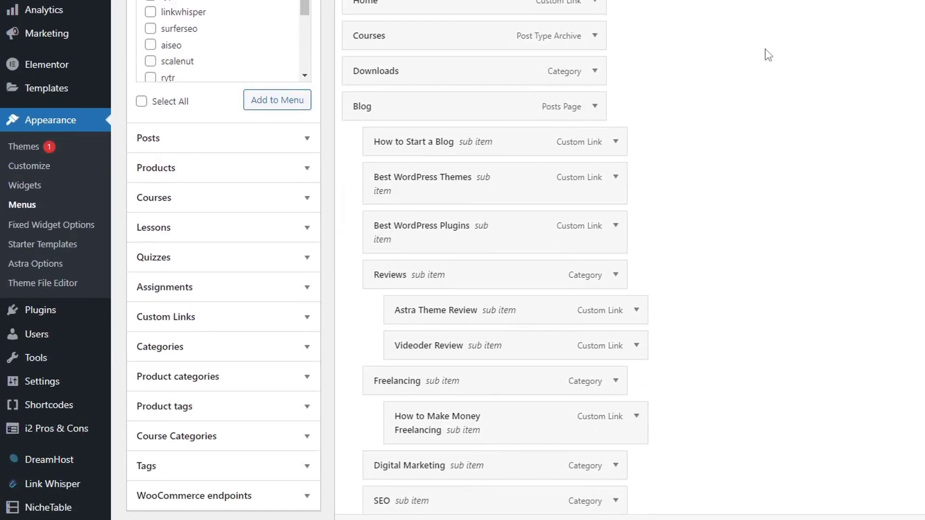
{"action": "scroll", "coordinate": [768, 55], "scroll_direction": "up", "scroll_amount": 2}
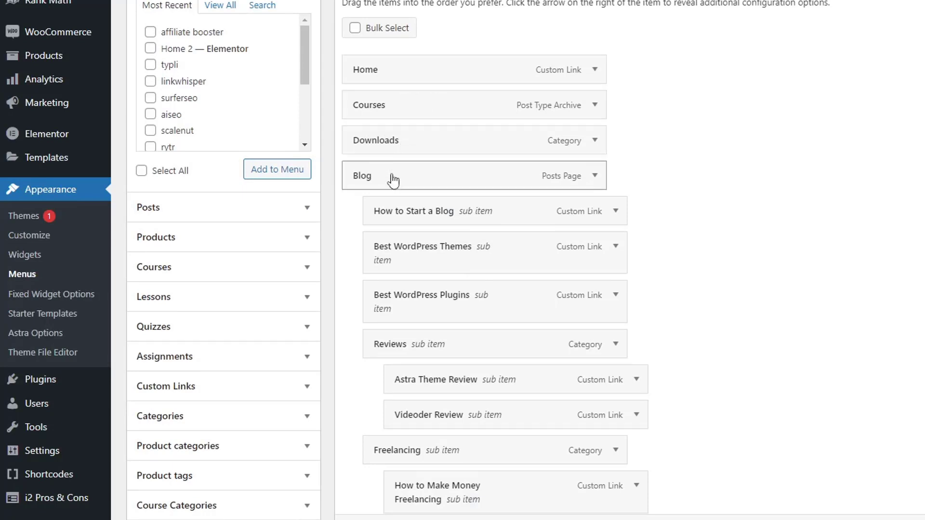
{"action": "scroll", "coordinate": [482, 209], "scroll_direction": "down", "scroll_amount": 3}
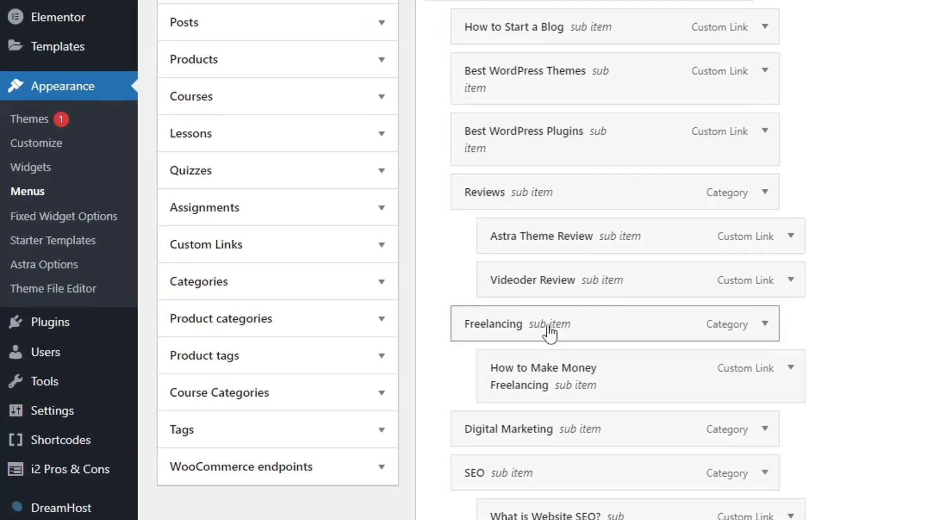
{"action": "scroll", "coordinate": [620, 367], "scroll_direction": "down", "scroll_amount": 7}
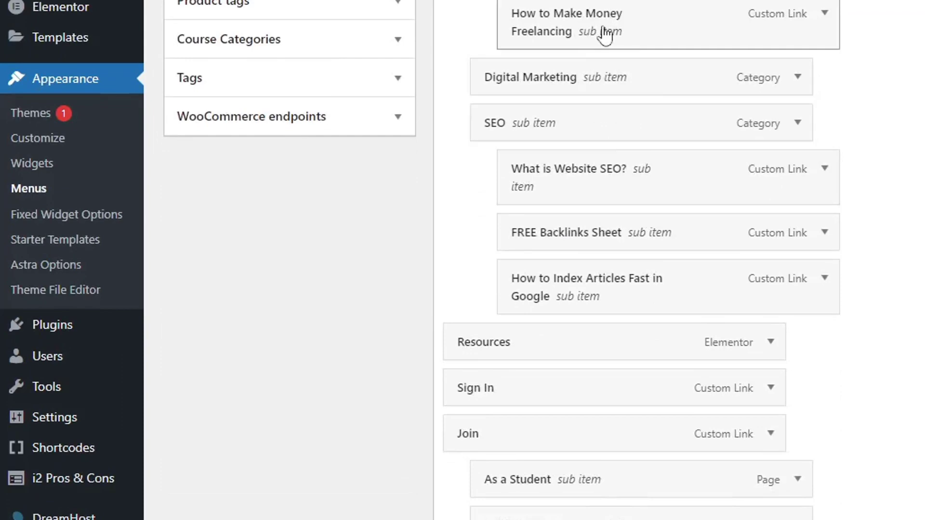
{"action": "scroll", "coordinate": [603, 93], "scroll_direction": "up", "scroll_amount": 6}
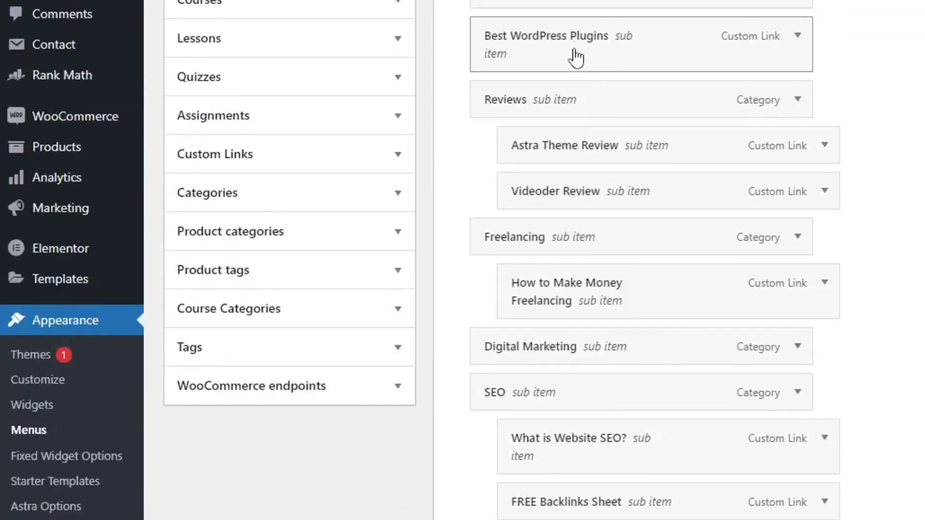
{"action": "scroll", "coordinate": [519, 103], "scroll_direction": "up", "scroll_amount": 4}
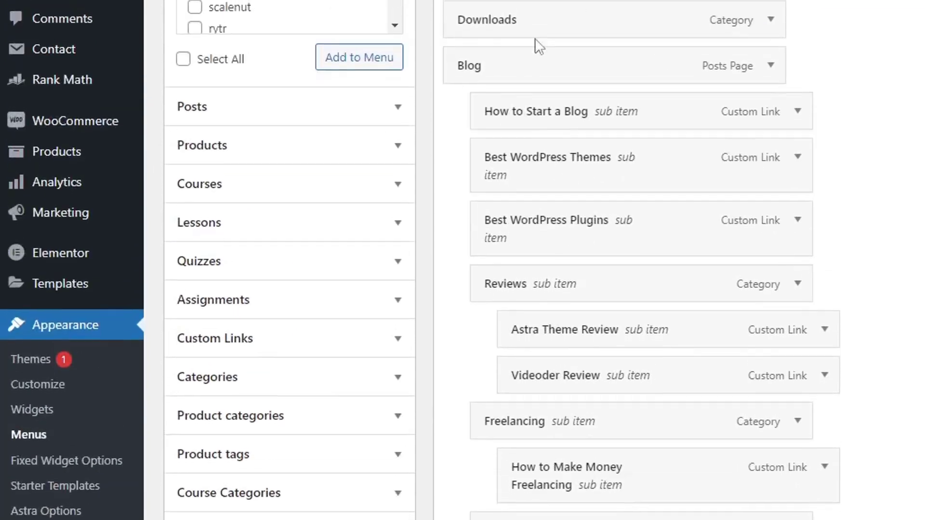
{"action": "scroll", "coordinate": [535, 42], "scroll_direction": "up", "scroll_amount": 5}
{"action": "scroll", "coordinate": [468, 234], "scroll_direction": "up", "scroll_amount": 2}
{"action": "scroll", "coordinate": [469, 231], "scroll_direction": "down", "scroll_amount": 6}
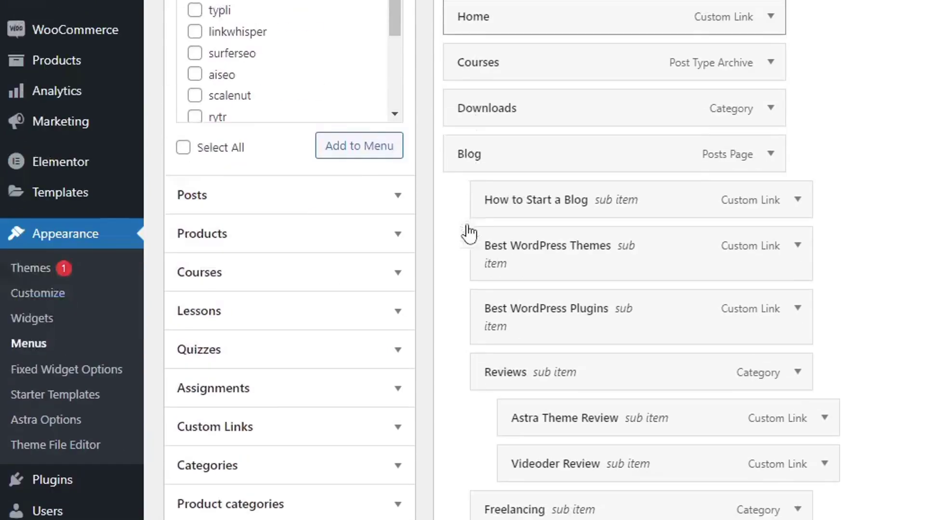
Add the Tech category to Menu 1 from the full list of categories
{"action": "left_click", "coordinate": [226, 413]}
{"action": "scroll", "coordinate": [225, 416], "scroll_direction": "down", "scroll_amount": 6}
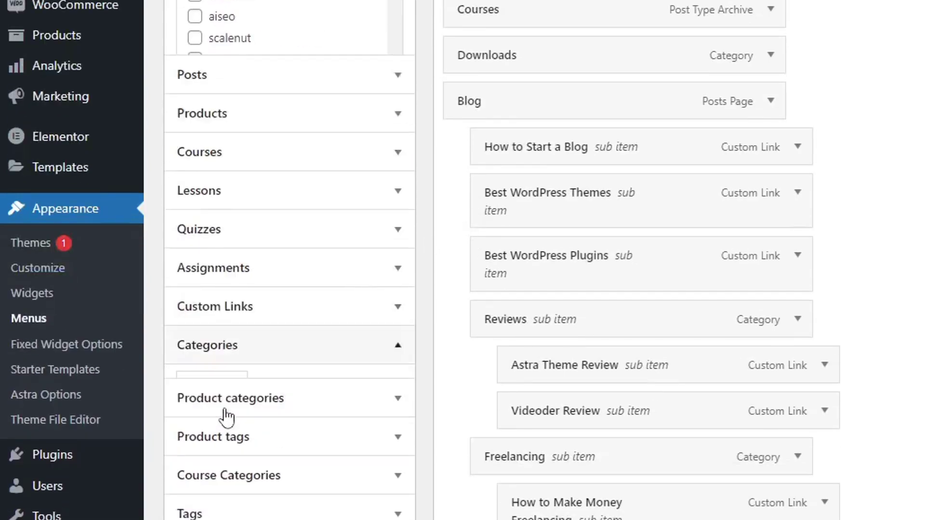
{"action": "scroll", "coordinate": [266, 275], "scroll_direction": "down", "scroll_amount": 2}
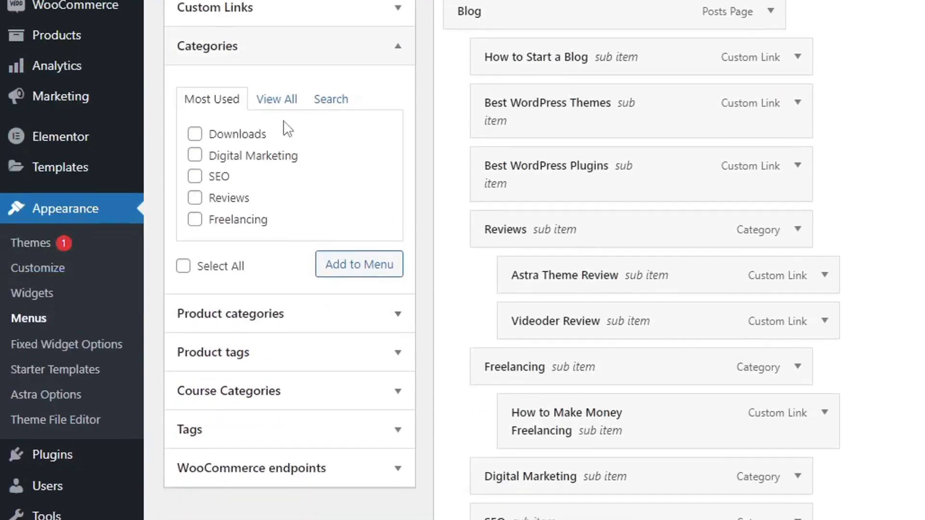
{"action": "left_click", "coordinate": [283, 101]}
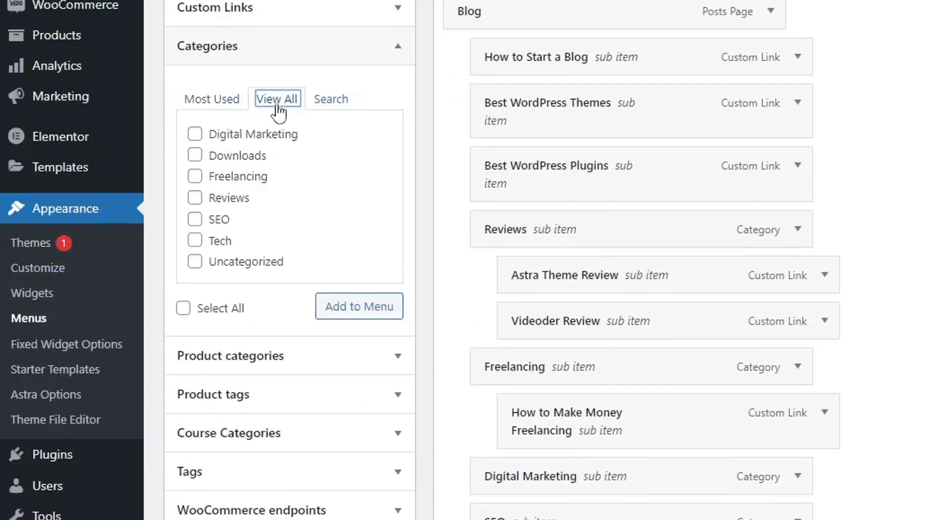
{"action": "left_click", "coordinate": [216, 250]}
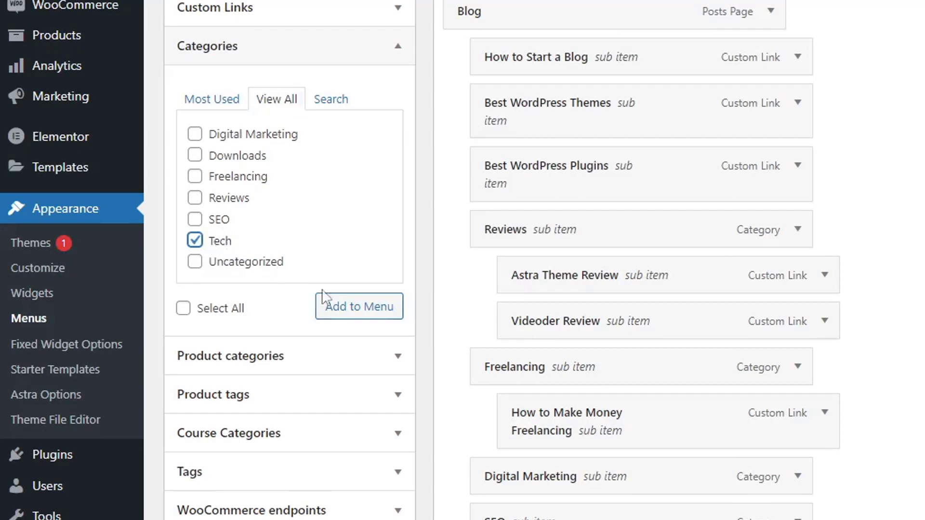
{"action": "left_click", "coordinate": [340, 306]}
Check the new Tech item at the end of Menu 1 and save the menu
{"action": "scroll", "coordinate": [672, 351], "scroll_direction": "down", "scroll_amount": 10}
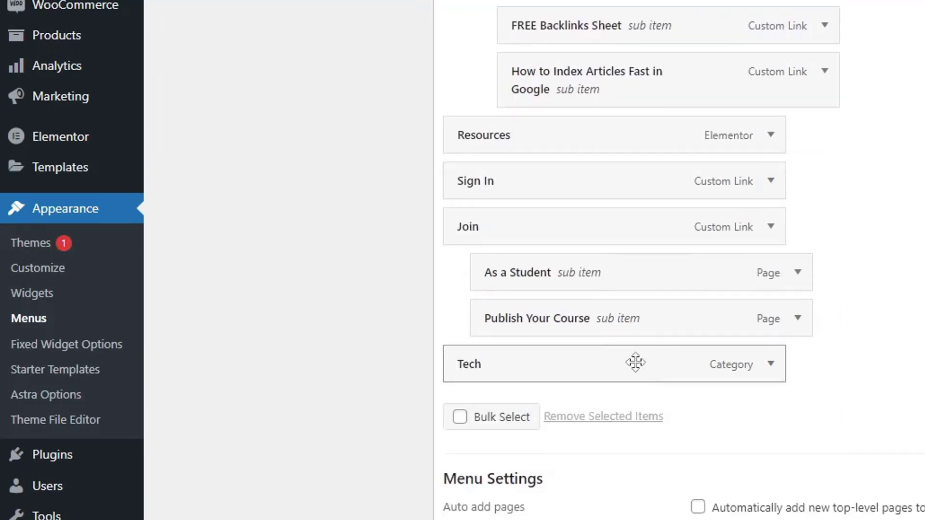
{"action": "scroll", "coordinate": [645, 433], "scroll_direction": "up", "scroll_amount": 3}
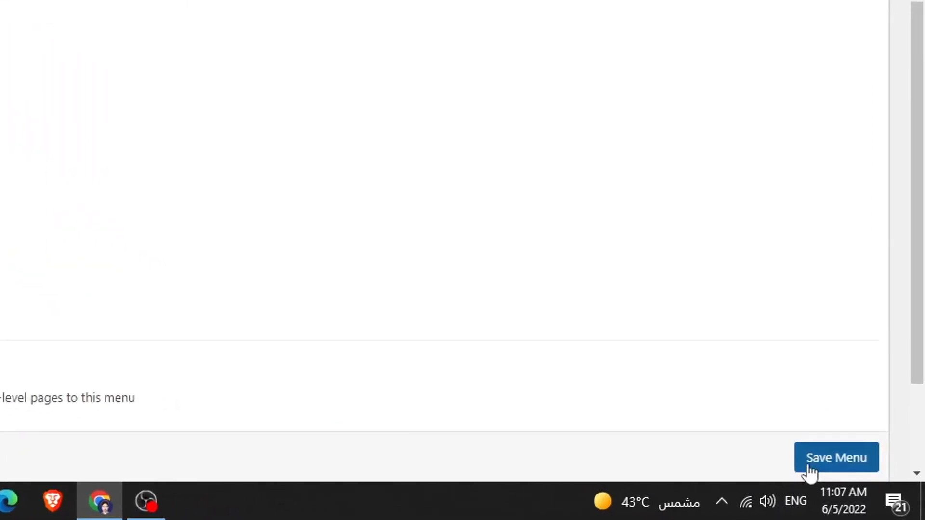
{"action": "scroll", "coordinate": [811, 473], "scroll_direction": "down", "scroll_amount": 3}
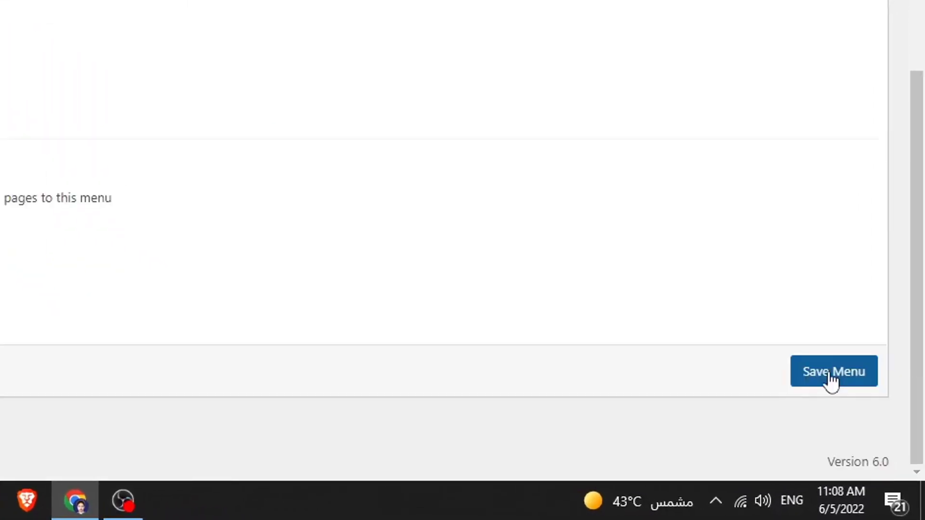
{"action": "left_click", "coordinate": [831, 378]}
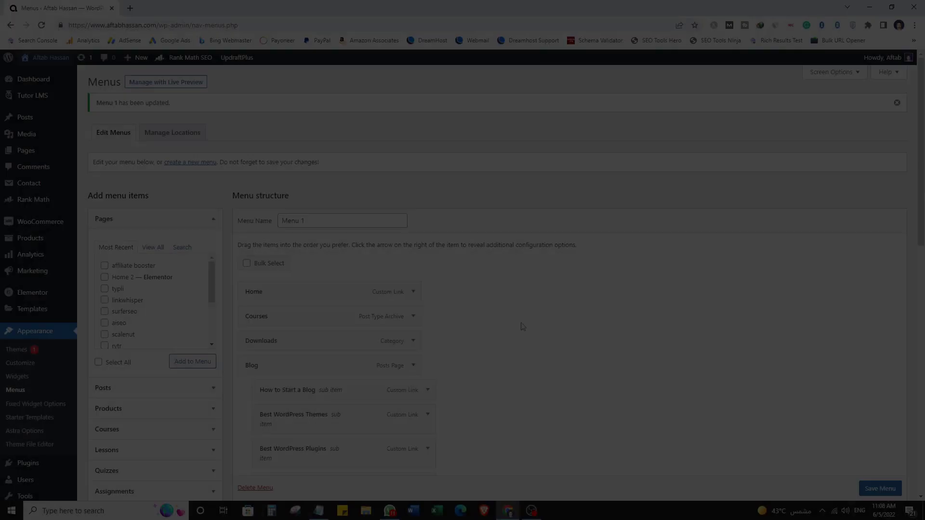
Look through the item types that can be added to the menu: all pages, posts, products and custom links
{"action": "scroll", "coordinate": [349, 249], "scroll_direction": "down", "scroll_amount": 1}
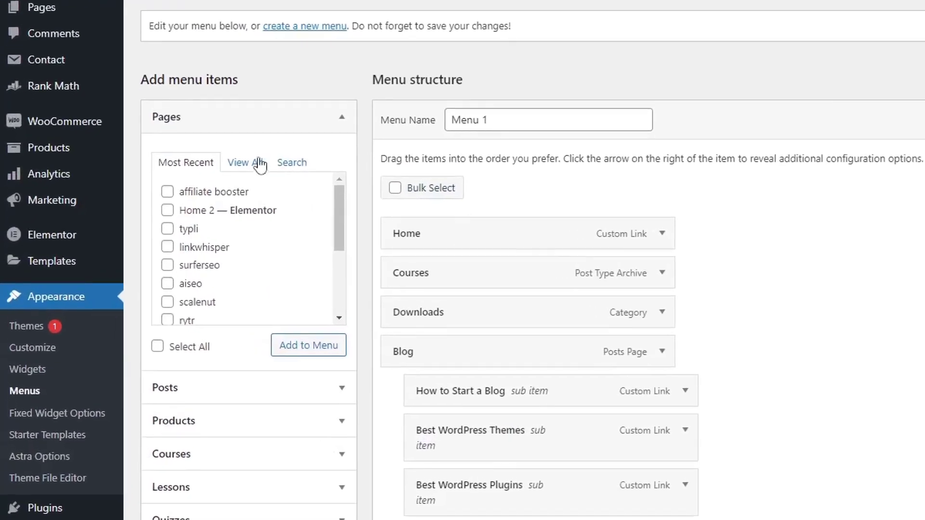
{"action": "left_click", "coordinate": [254, 124]}
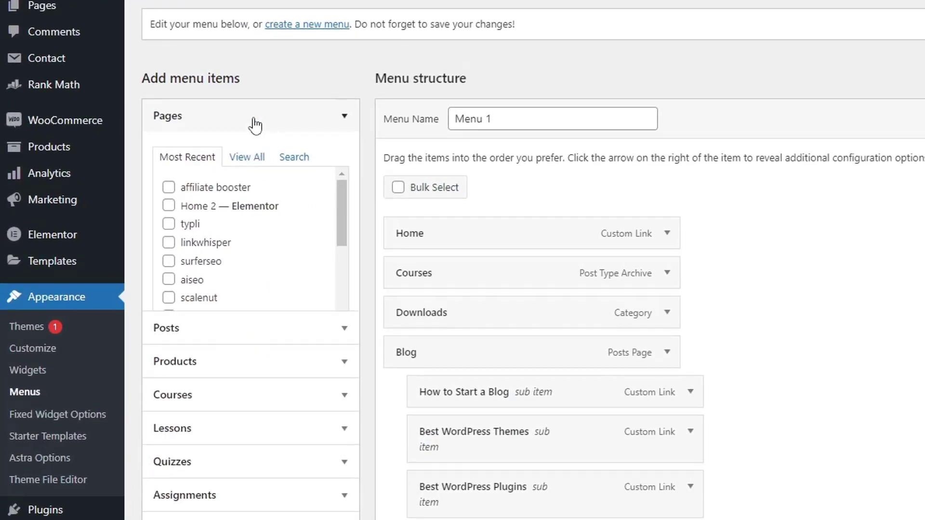
{"action": "left_click", "coordinate": [252, 124]}
{"action": "left_click", "coordinate": [259, 157]}
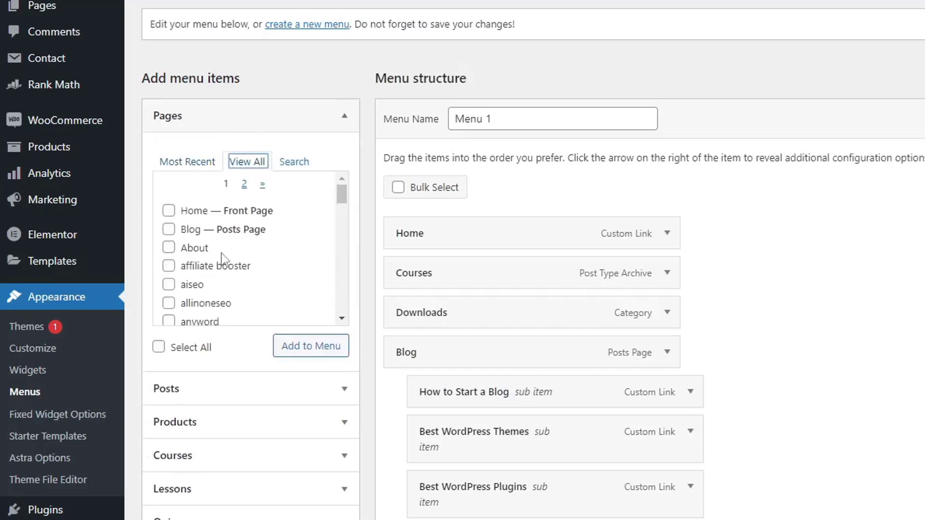
{"action": "scroll", "coordinate": [301, 303], "scroll_direction": "down", "scroll_amount": 3}
{"action": "scroll", "coordinate": [419, 207], "scroll_direction": "down", "scroll_amount": 3}
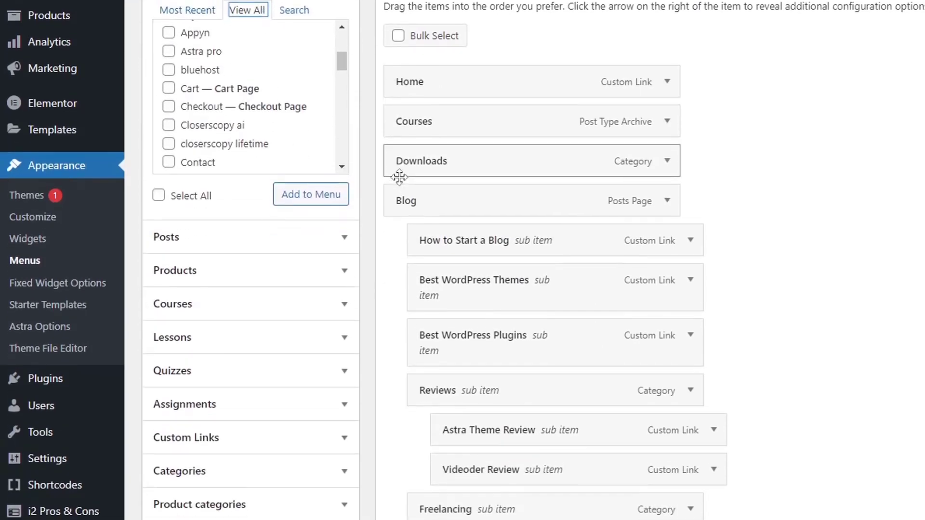
{"action": "left_click", "coordinate": [217, 241]}
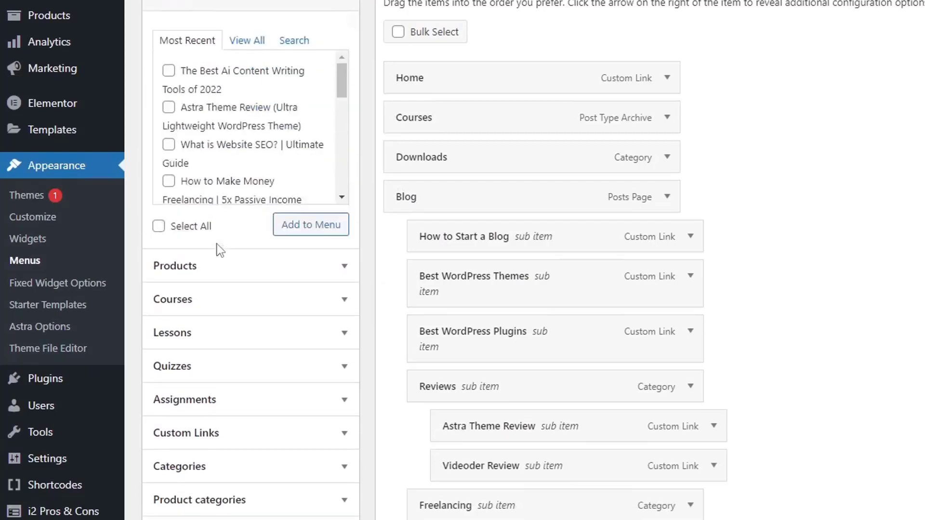
{"action": "left_click", "coordinate": [243, 275]}
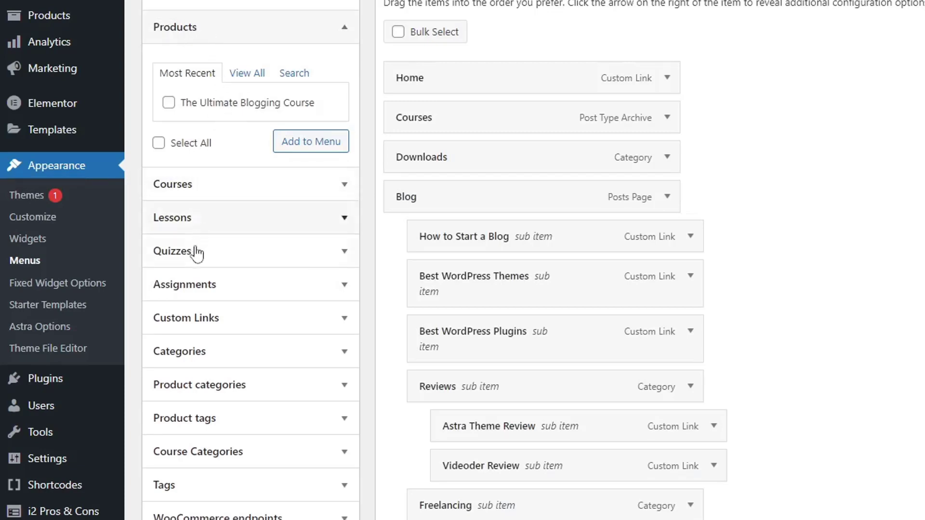
{"action": "left_click", "coordinate": [183, 326]}
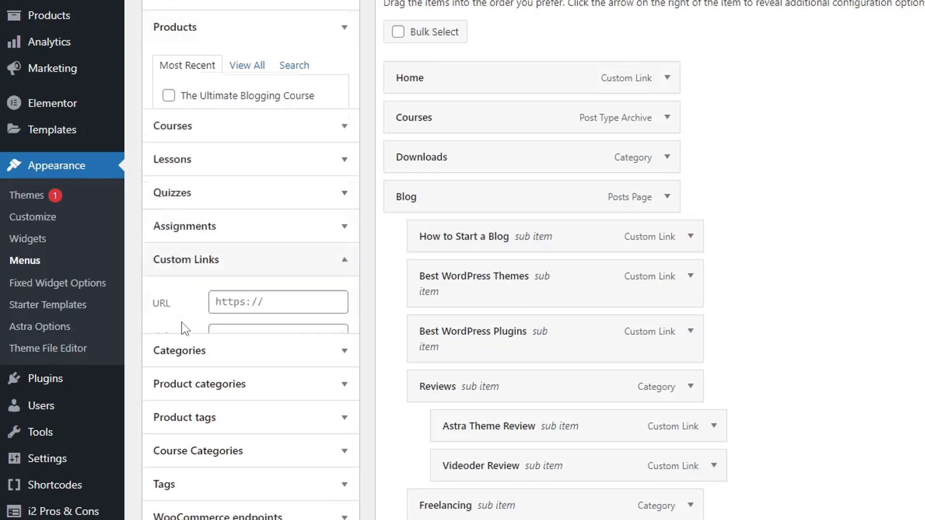